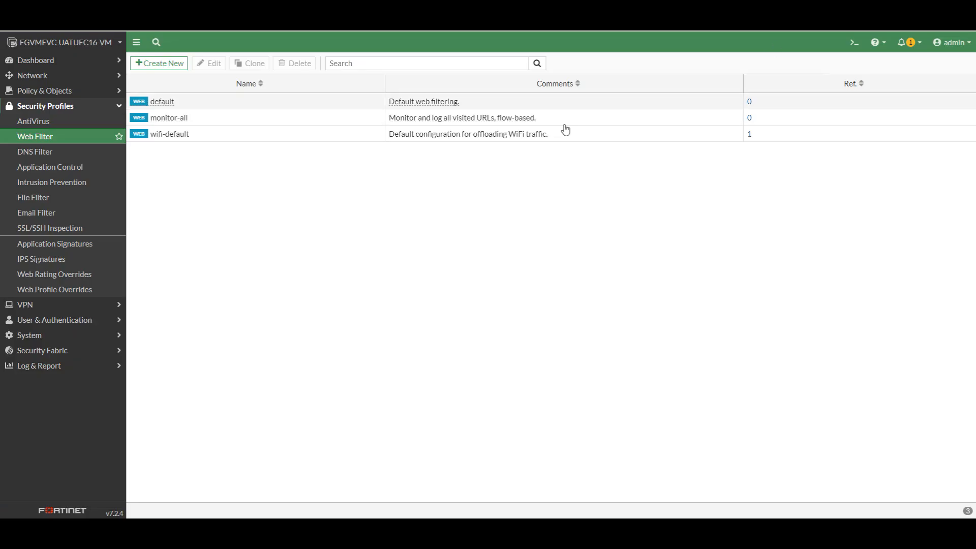
- Start a new web filter profile named facebook.com and enable its static URL filter
click(41, 109)
click(40, 110)
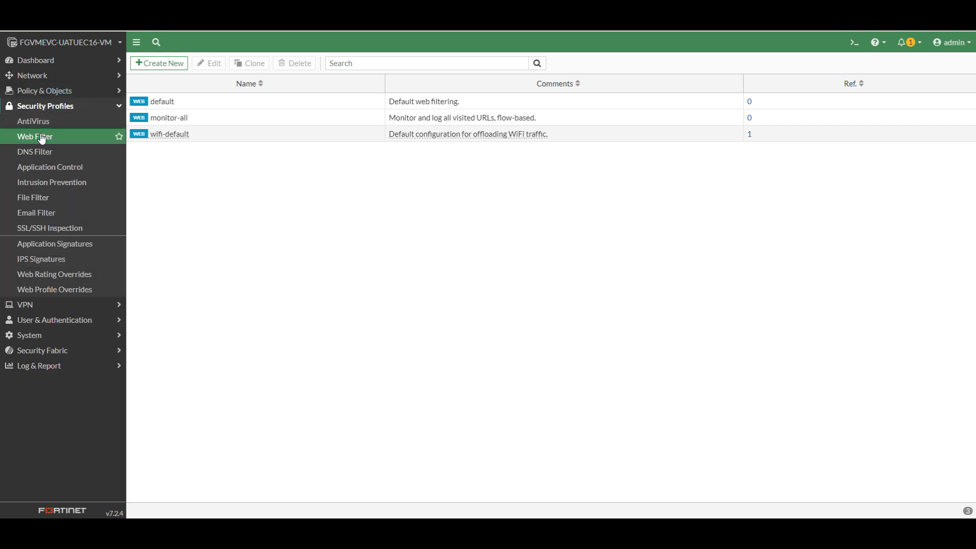
click(165, 64)
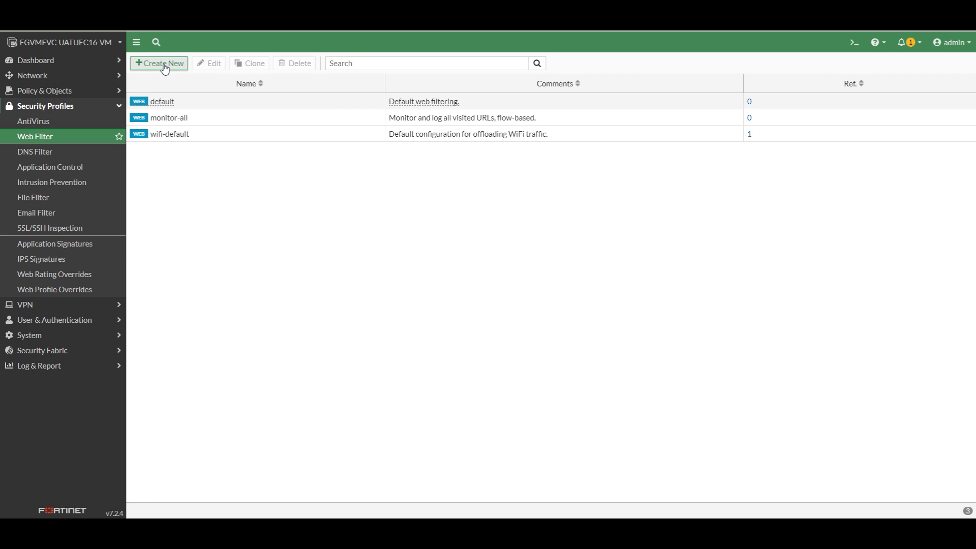
click(187, 85)
right_click(187, 83)
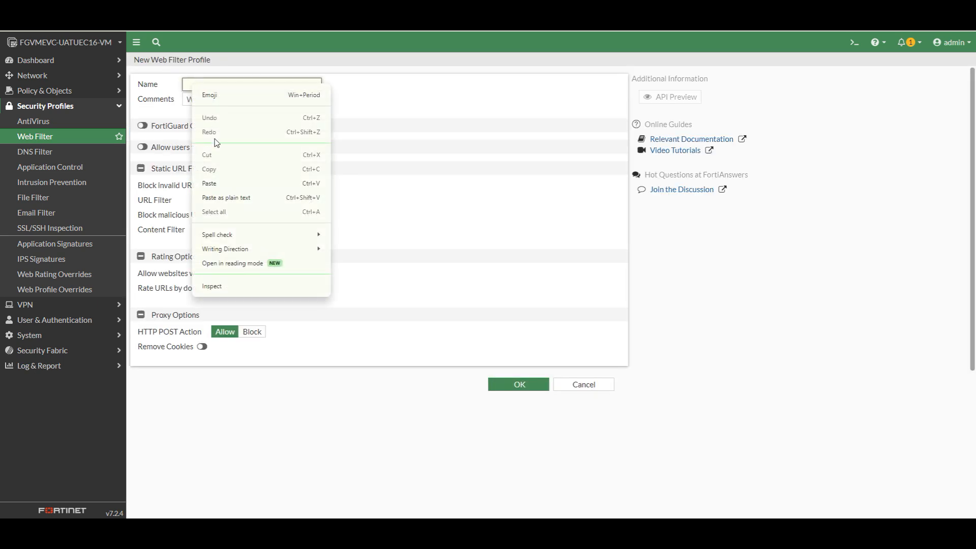
click(210, 175)
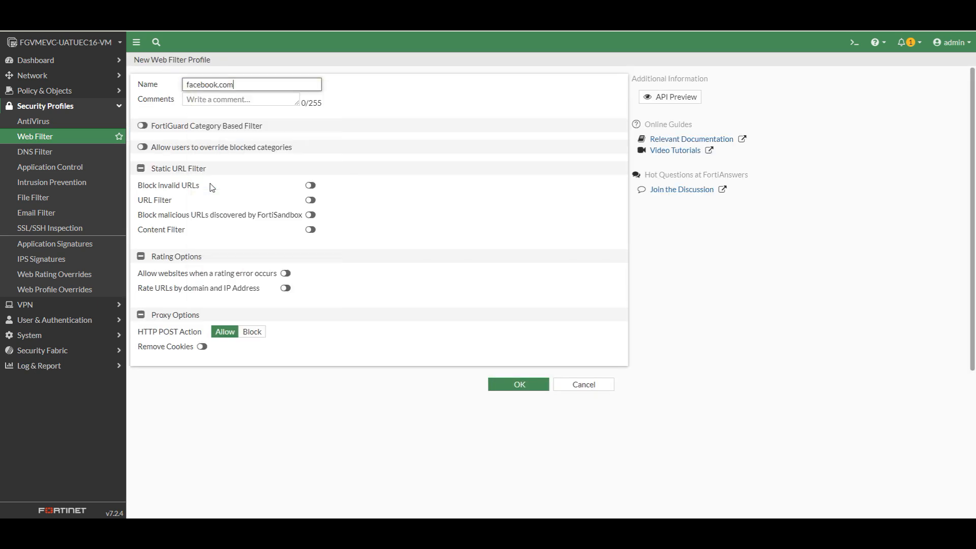
click(309, 201)
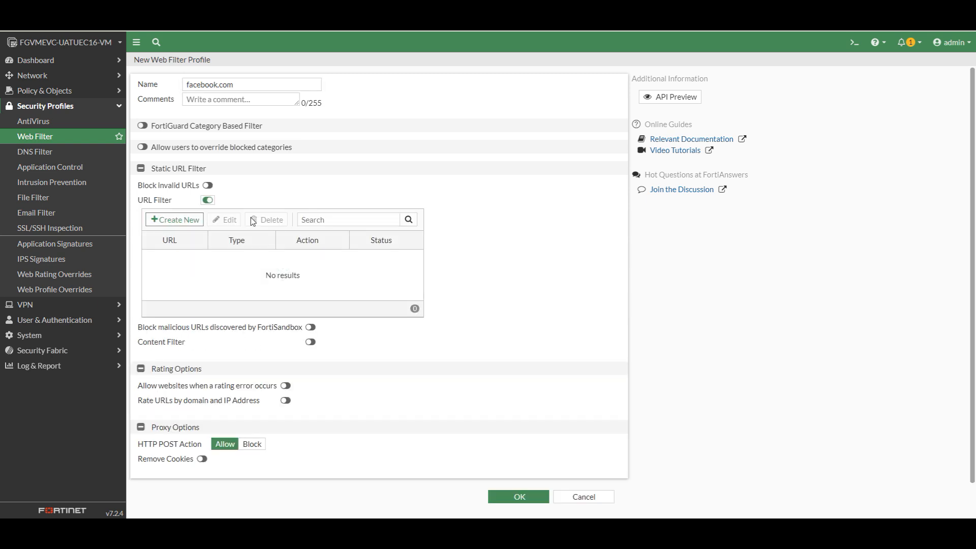
- Add a URL filter entry for facebook.com with type Wildcard and action Block, and save the web filter profile
click(168, 220)
right_click(548, 88)
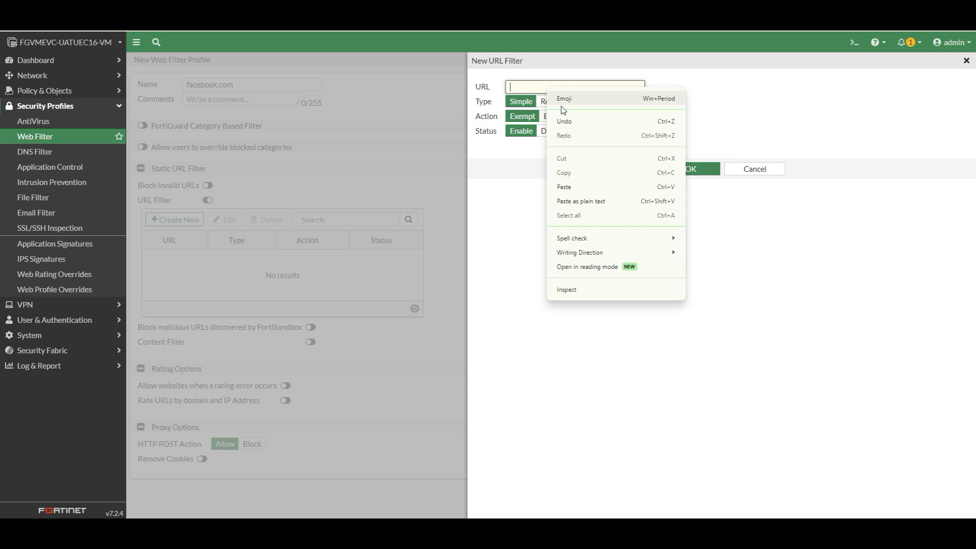
click(559, 186)
click(632, 103)
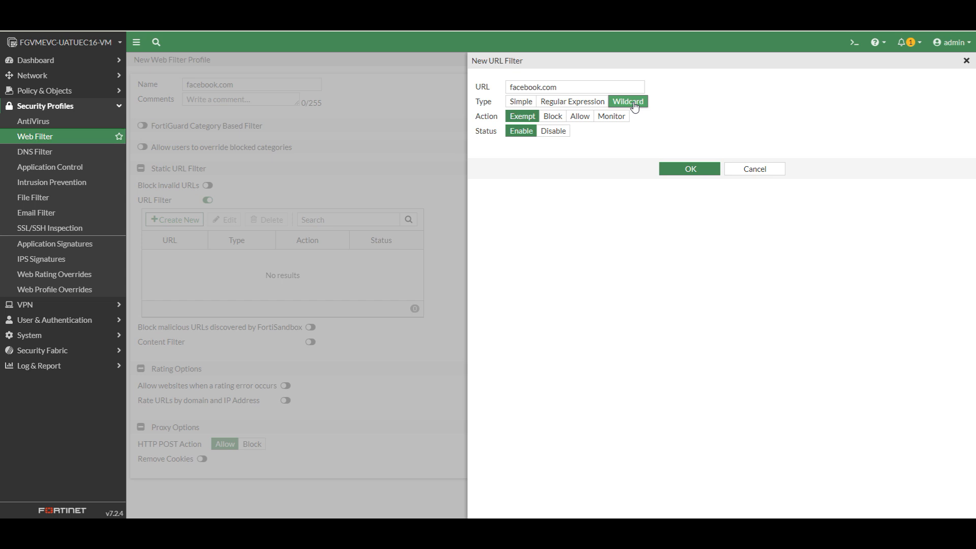
click(553, 117)
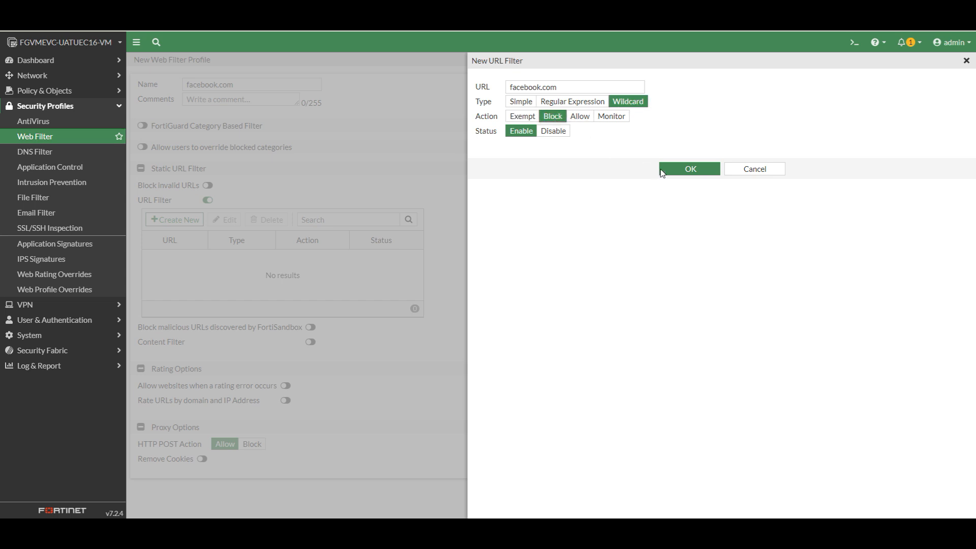
click(696, 171)
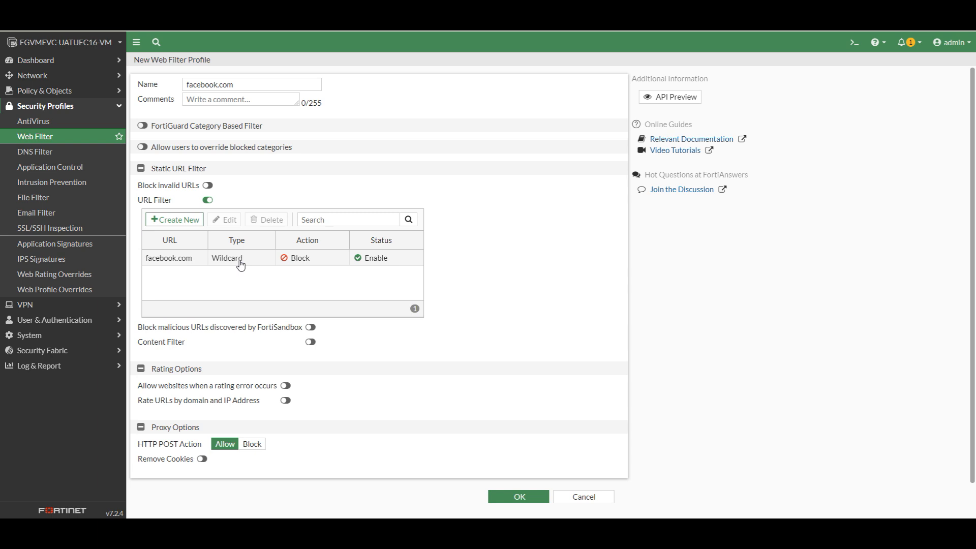
click(528, 497)
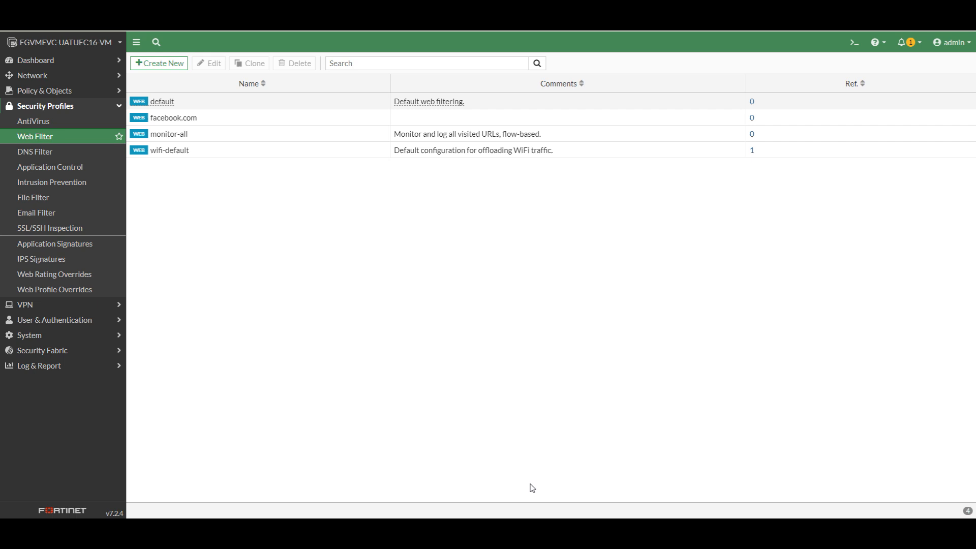
- Enable web filtering with the facebook.com profile on the Internet firewall policy and save the policy
click(58, 97)
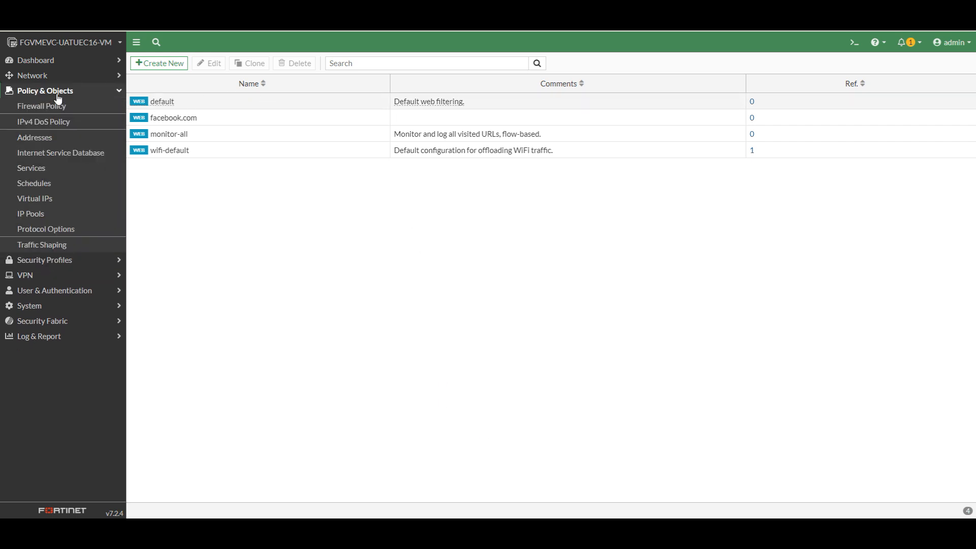
click(51, 105)
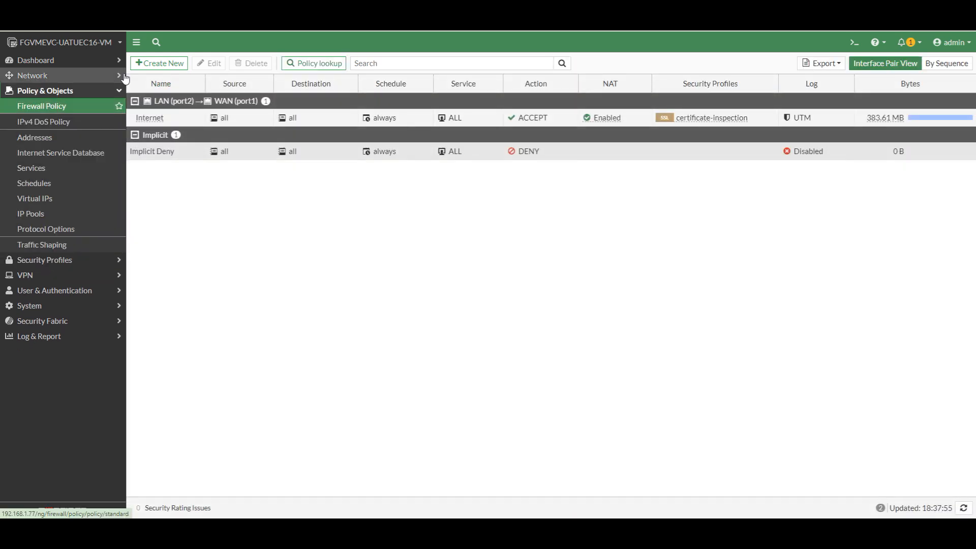
click(225, 124)
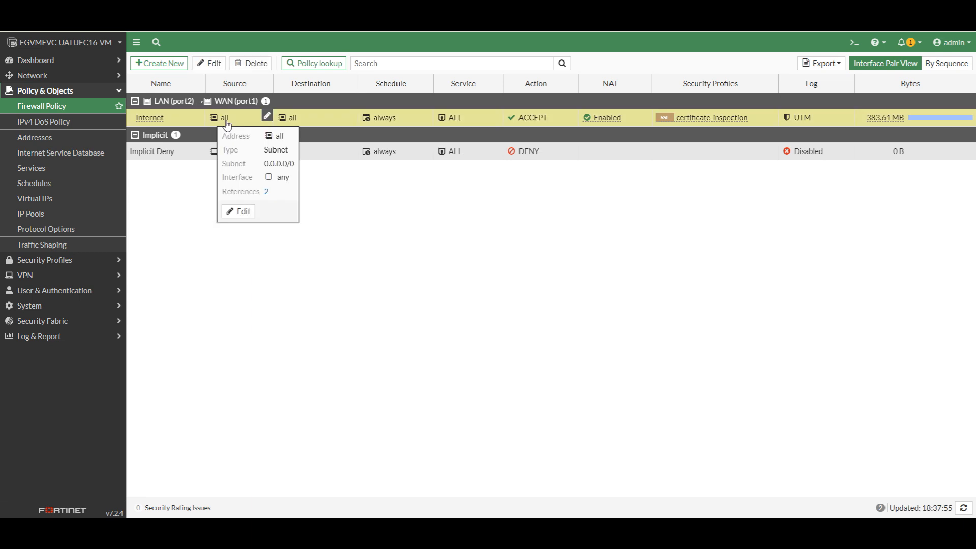
double_click(222, 120)
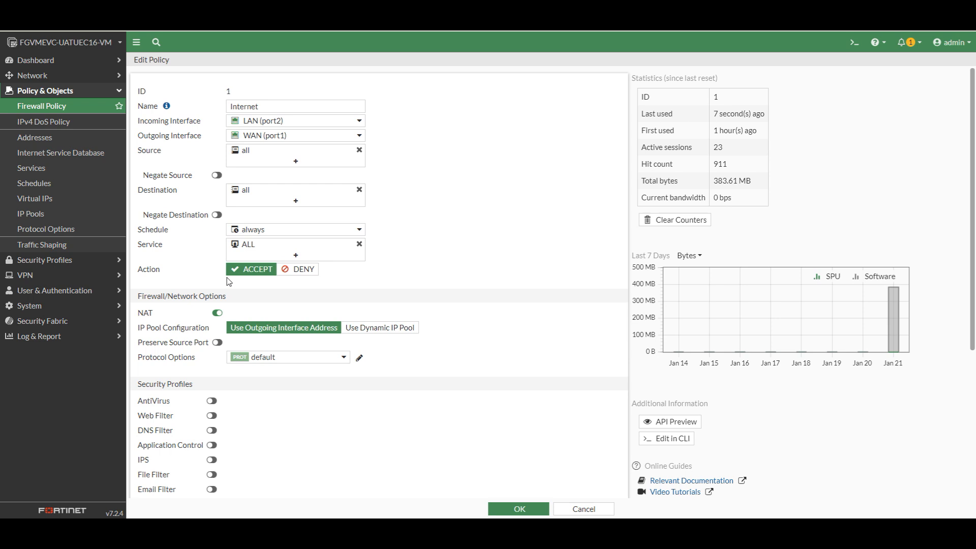
scroll(230, 305, down, 2)
click(212, 314)
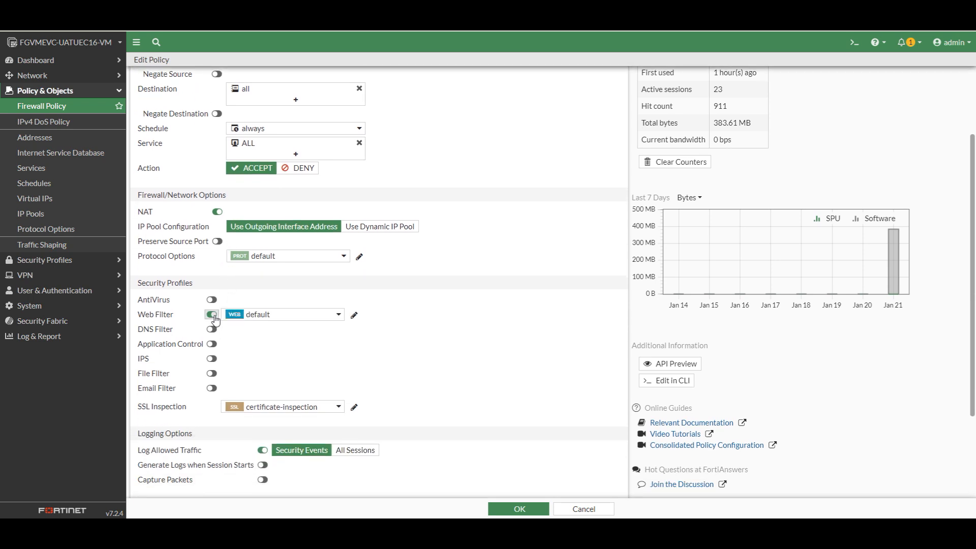
click(302, 317)
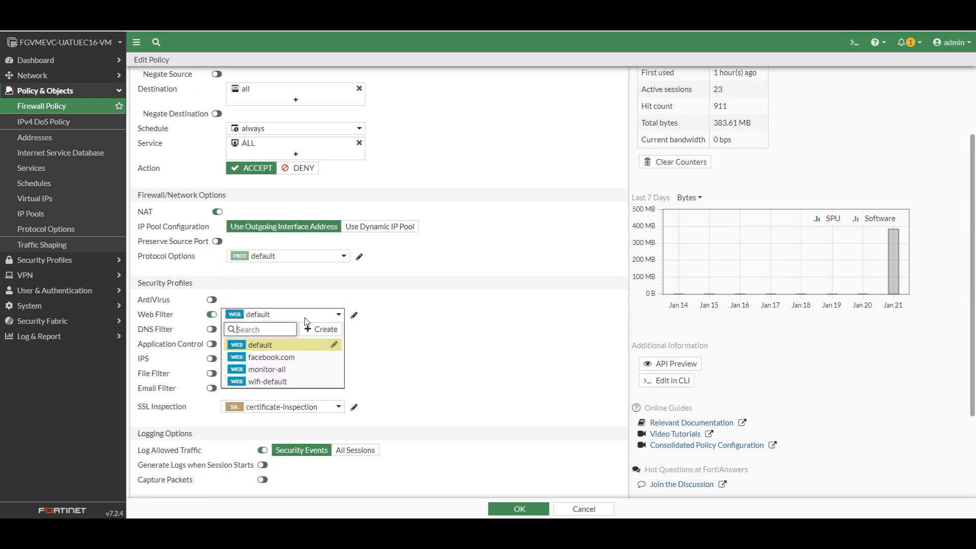
click(278, 358)
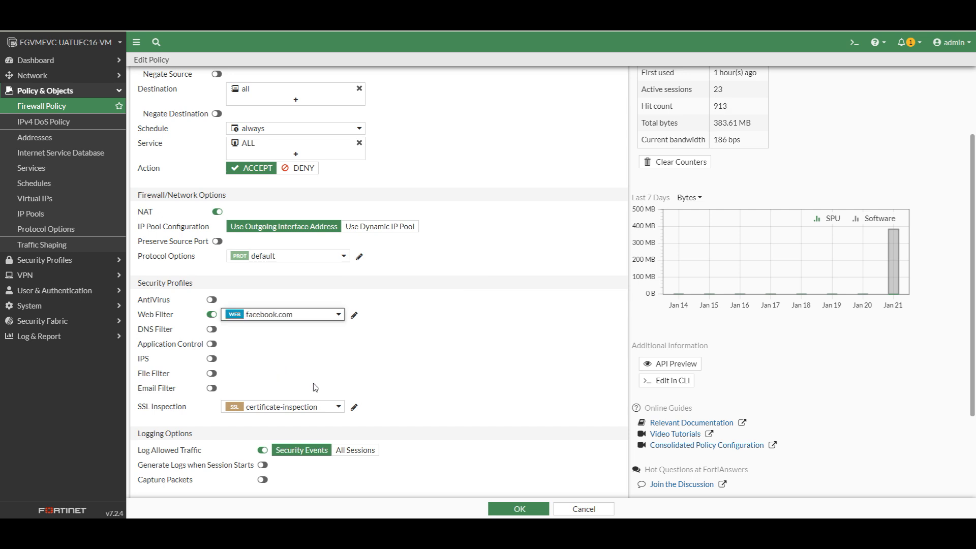
click(507, 509)
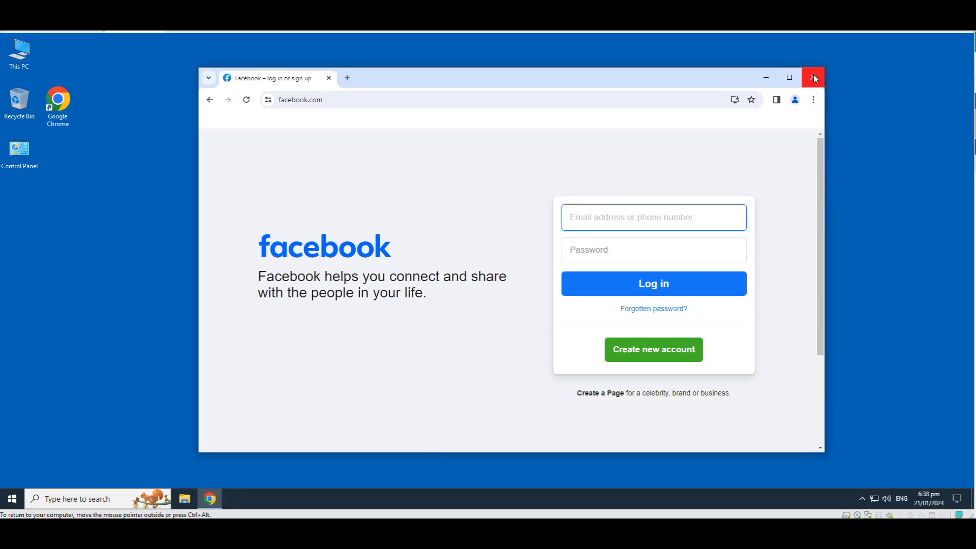
- Switch to the client machine, restart Chrome, search Google for facebook and open the Facebook login result to test the block
click(813, 76)
click(211, 499)
click(439, 292)
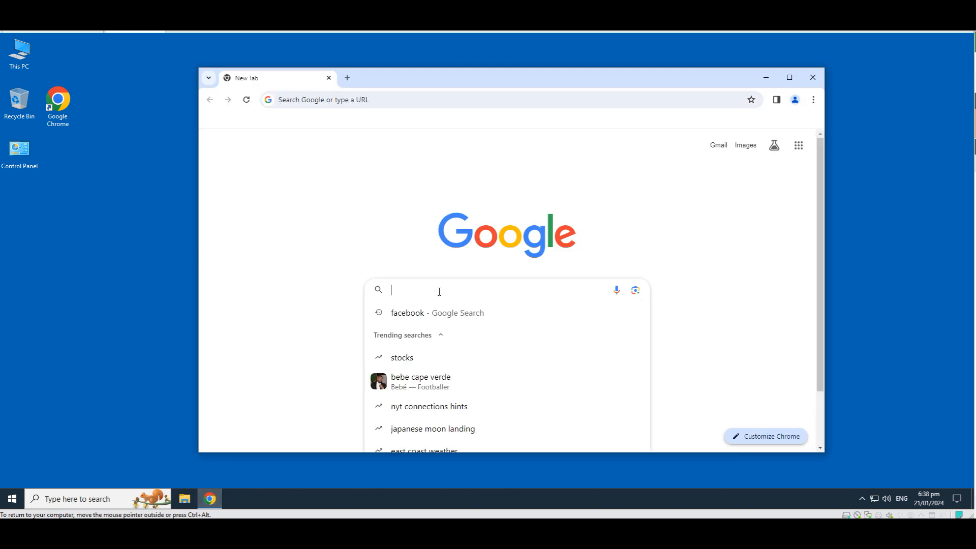
text(faceboo)
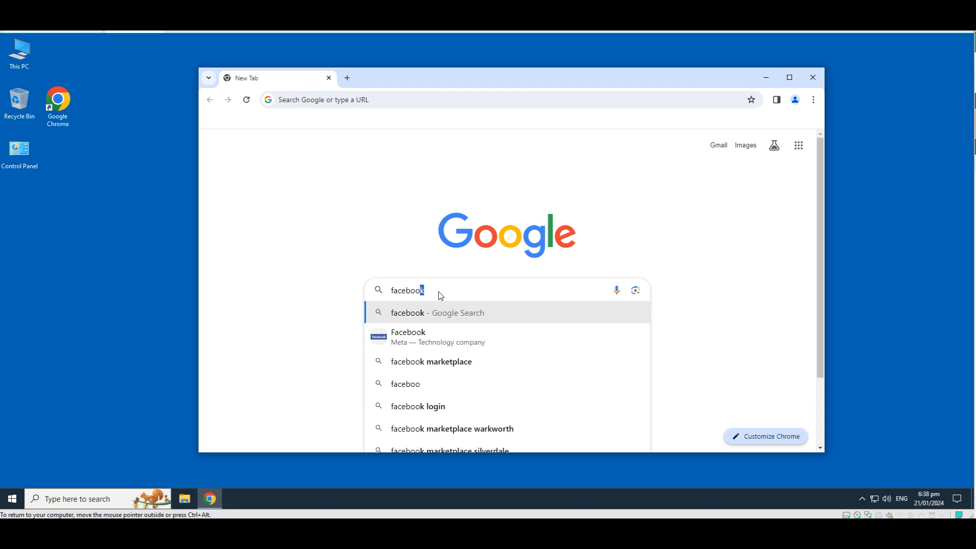
key(Return)
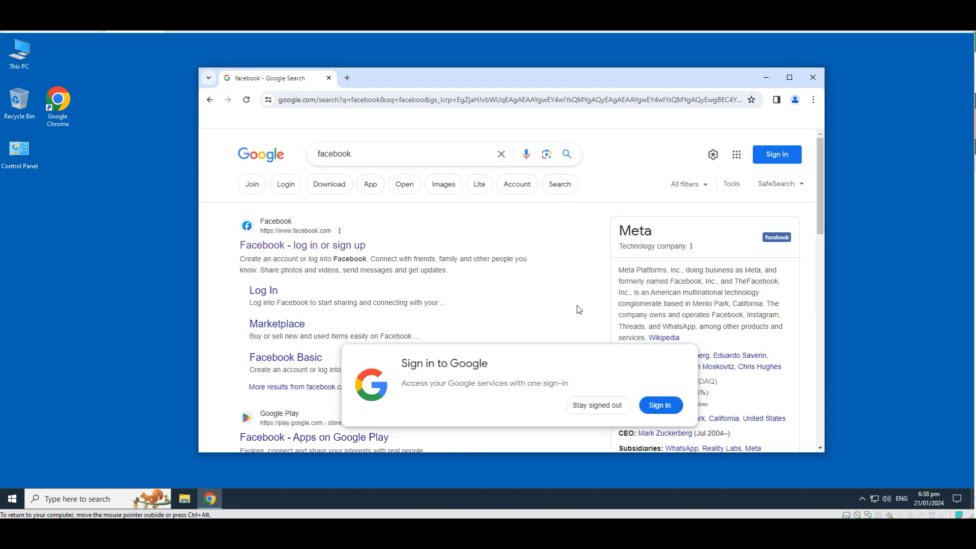
click(314, 246)
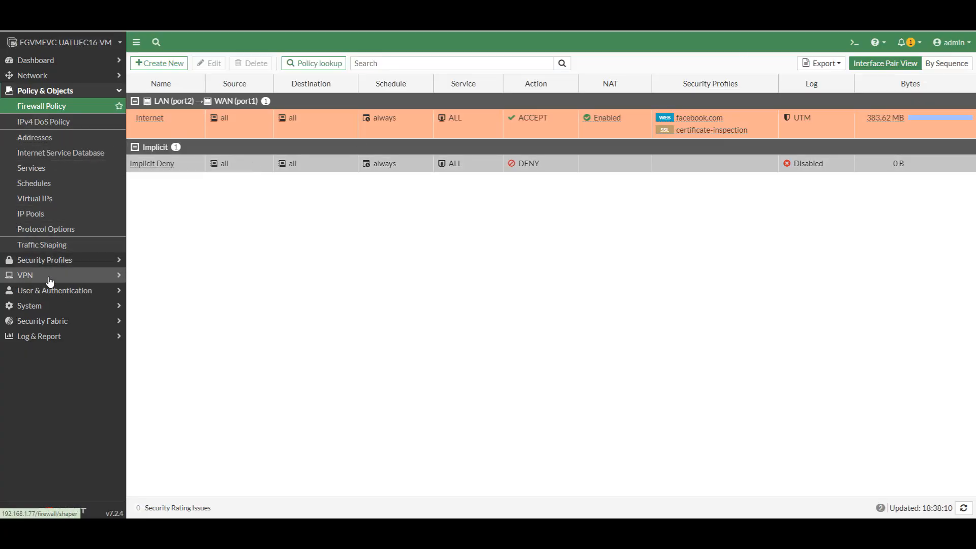
- Back in FortiGate, review the URL entry's action options in the facebook.com web filter profile without changes, and check the profile's available actions
click(52, 261)
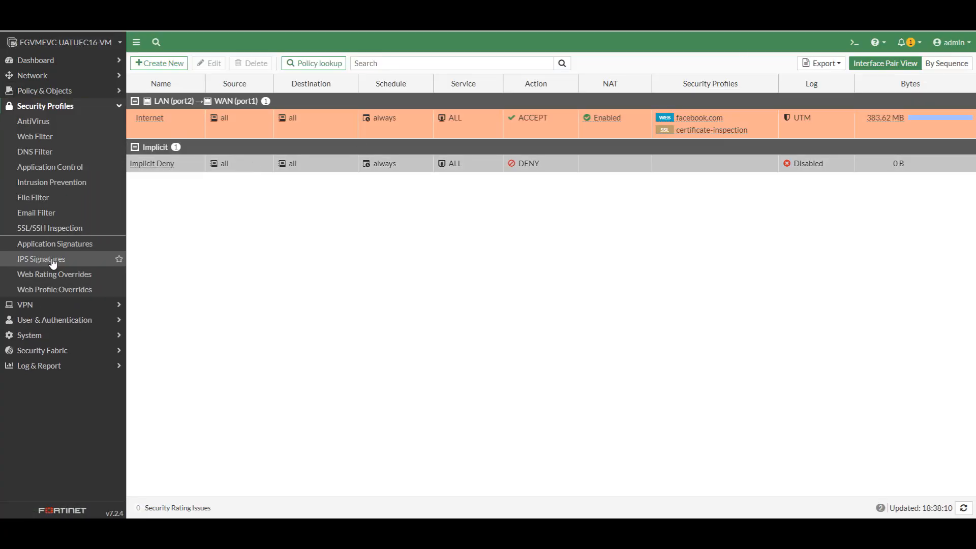
click(45, 136)
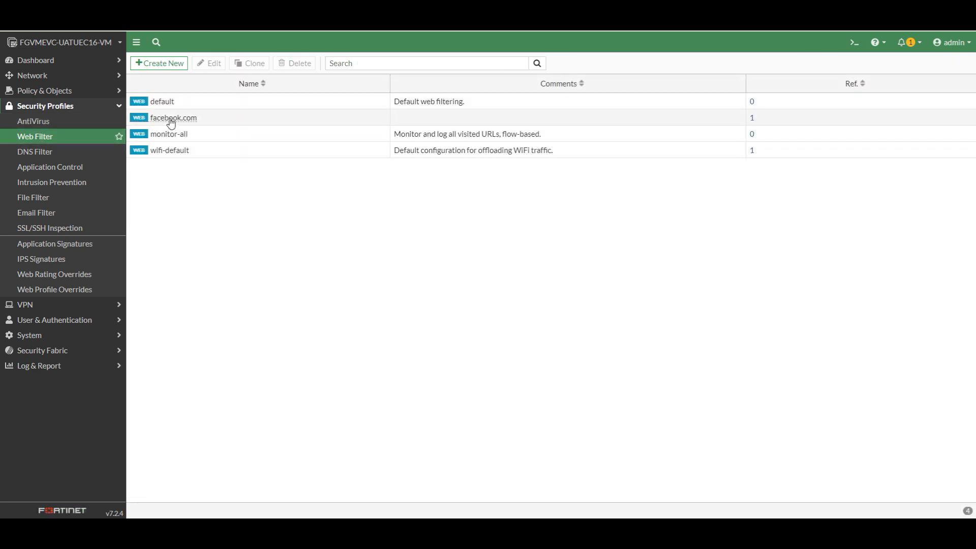
mouse_move(171, 122)
click(194, 105)
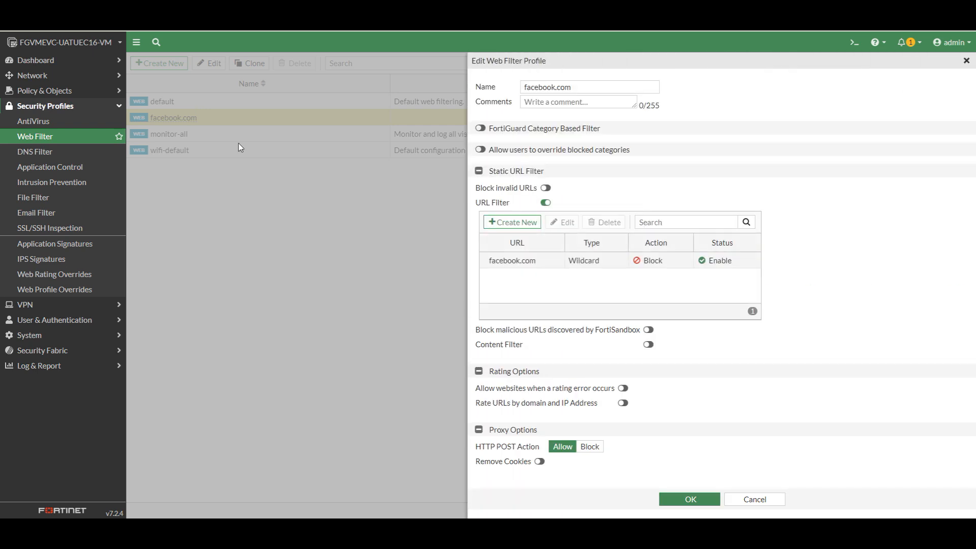
click(655, 263)
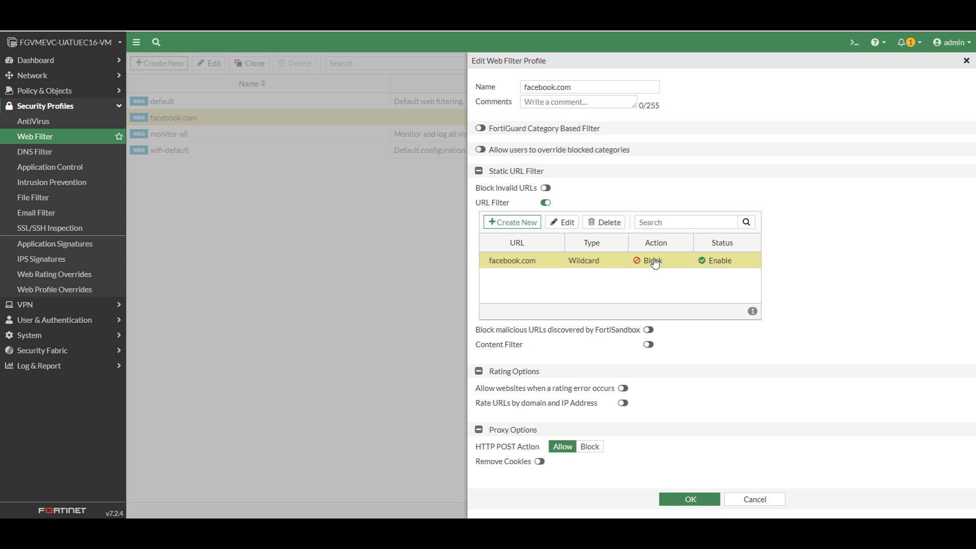
click(562, 223)
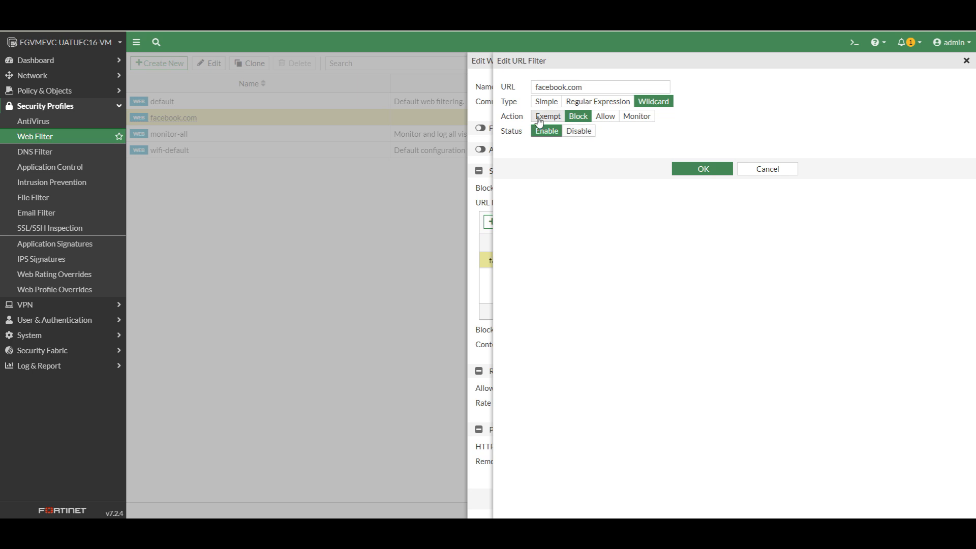
click(783, 177)
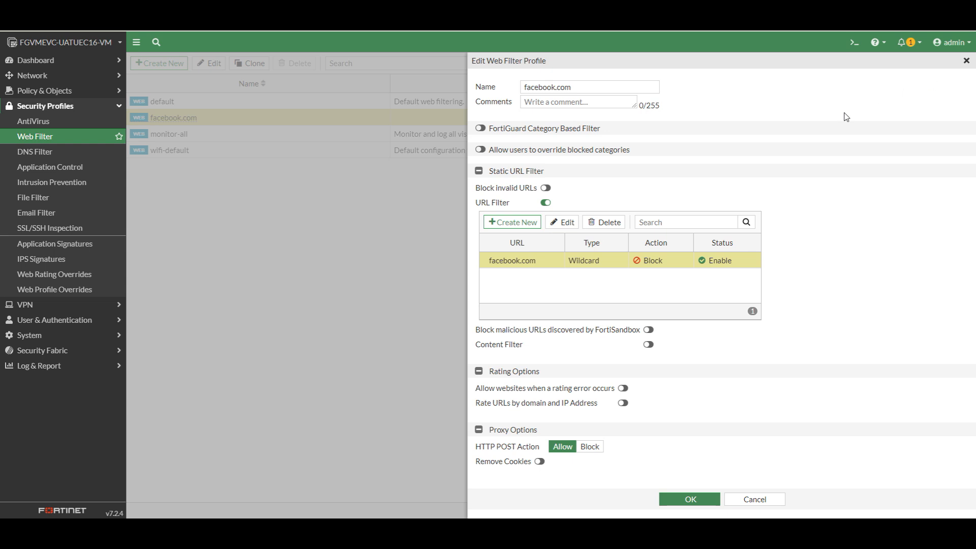
click(966, 61)
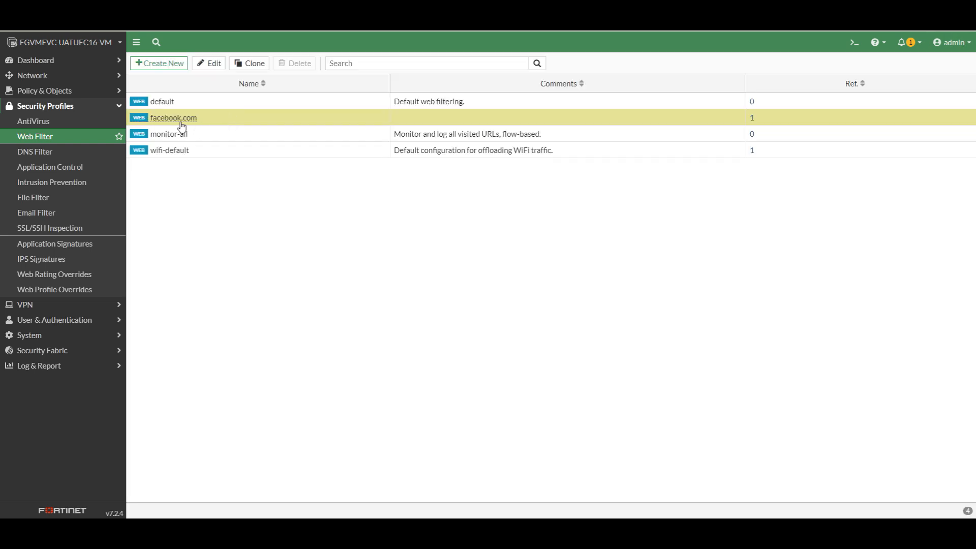
right_click(187, 119)
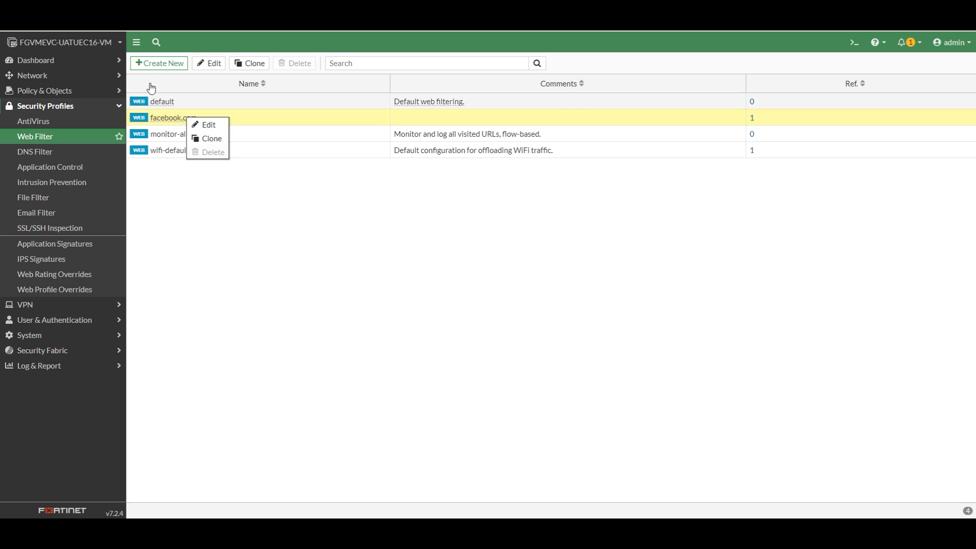
- Disable web filtering on the Internet firewall policy and save the policy
click(47, 91)
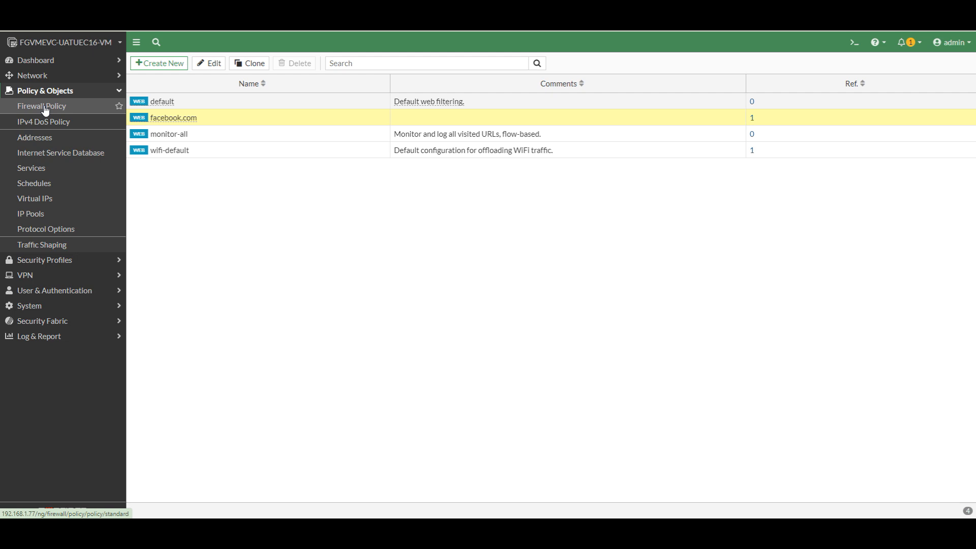
click(43, 106)
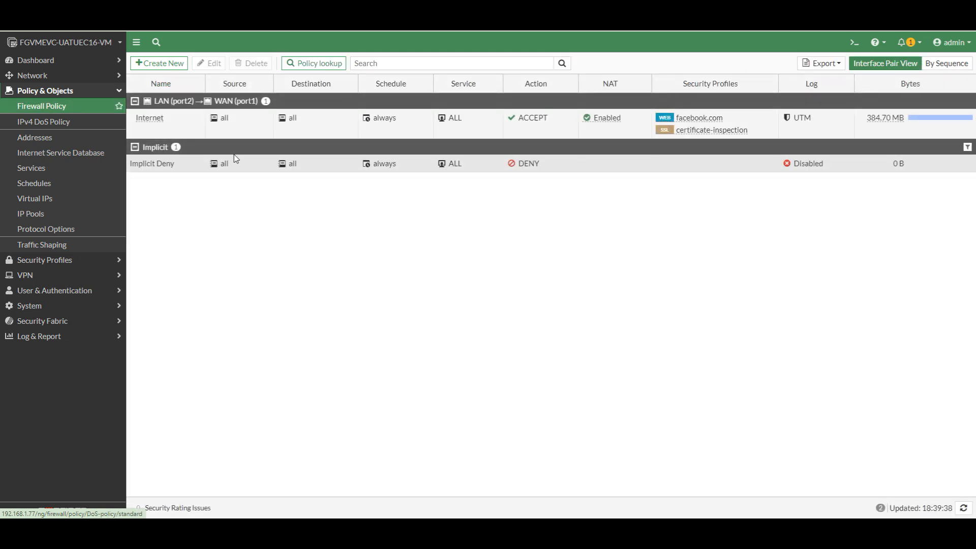
double_click(226, 122)
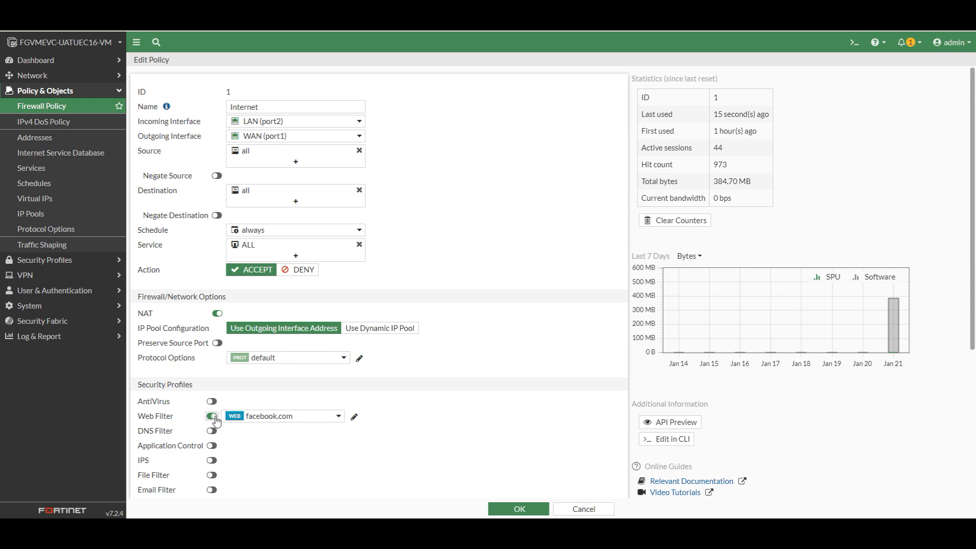
click(211, 416)
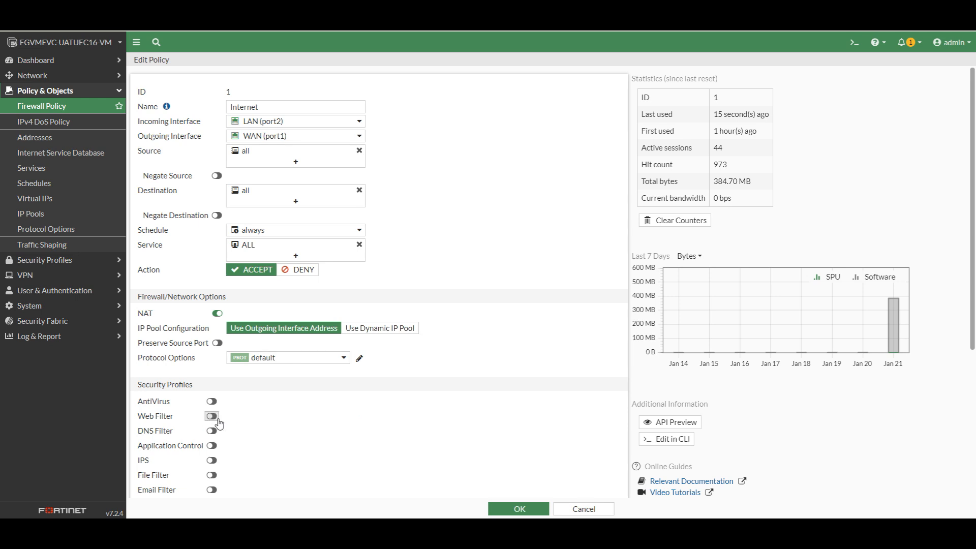
click(520, 509)
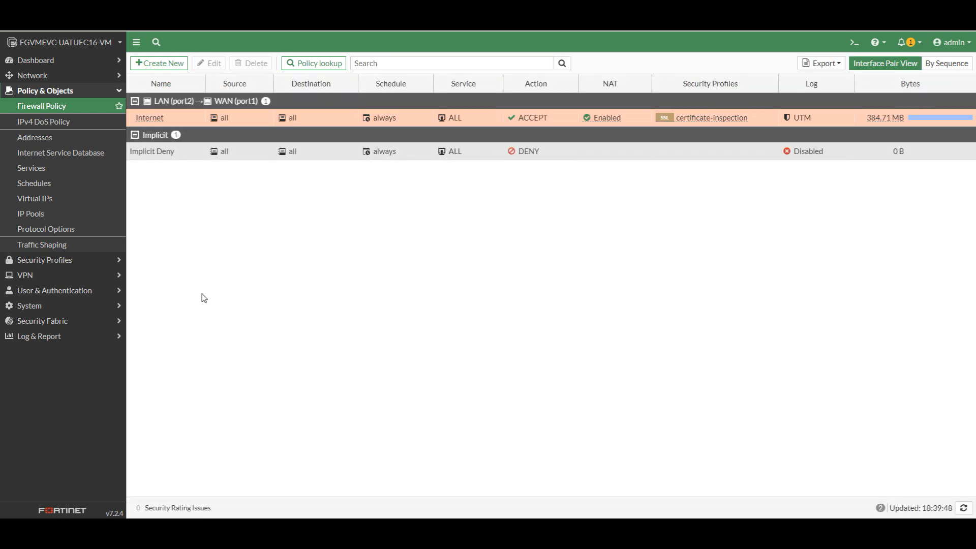
- Delete the facebook.com web filter profile and confirm the deletion
click(72, 264)
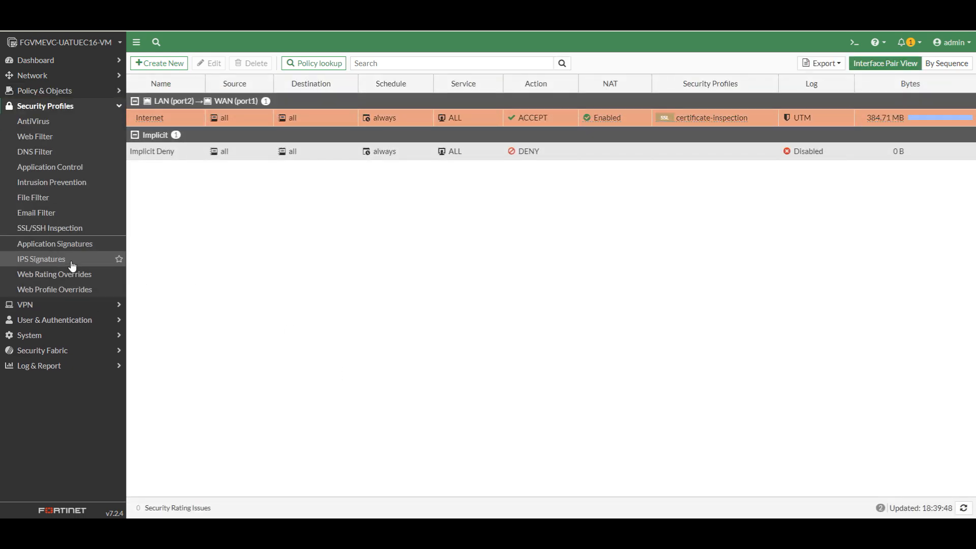
click(43, 142)
right_click(193, 120)
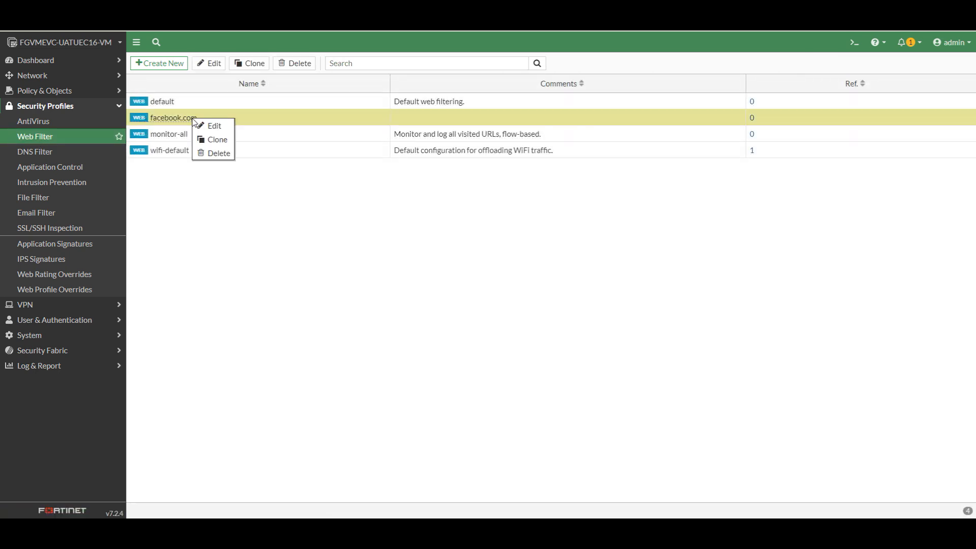
click(219, 153)
click(812, 509)
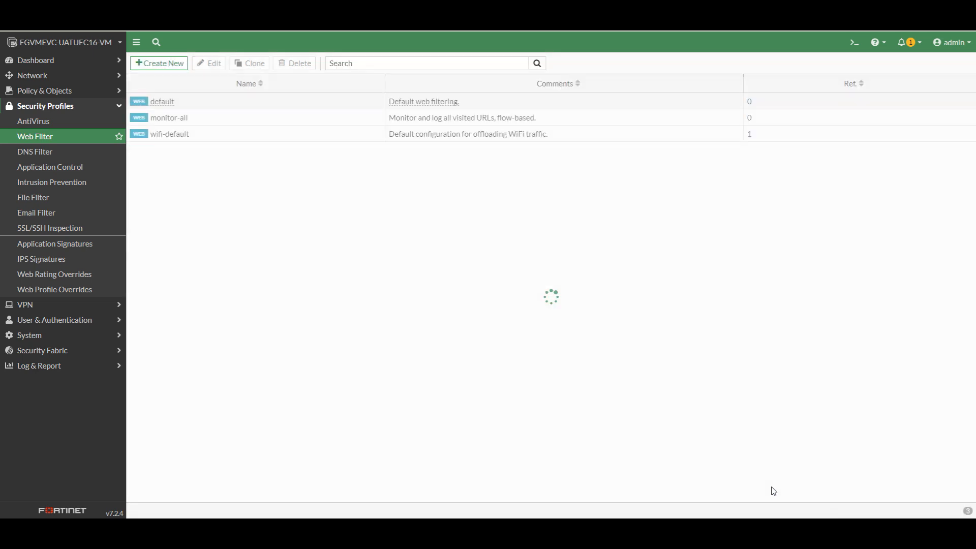